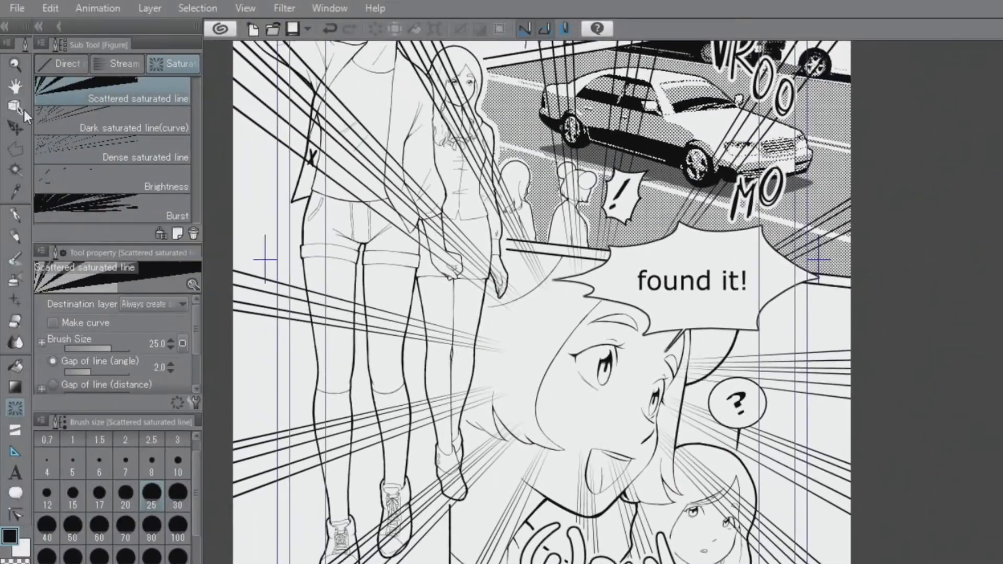
# Enlarge the scattered saturated line effect so that its reference circle covers both characters' faces.
pyautogui.click(15, 107)
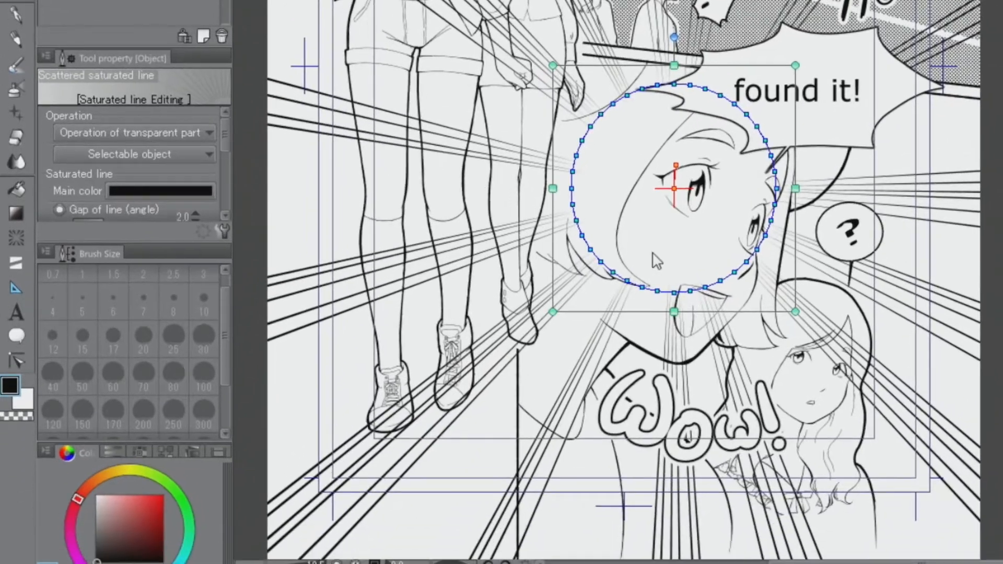
pyautogui.moveTo(795, 312); pyautogui.dragTo(898, 490)
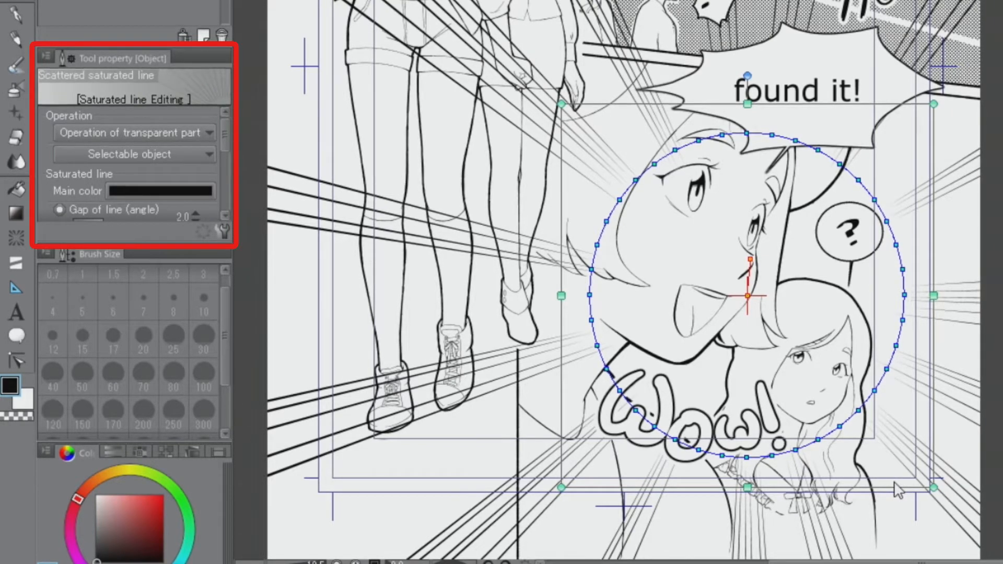
# Set the effect's gap of line (angle) to 3.9 and adjust the remaining saturated line properties such as length.
pyautogui.moveTo(224, 138); pyautogui.dragTo(220, 154)
pyautogui.click(107, 147)
pyautogui.click(113, 145)
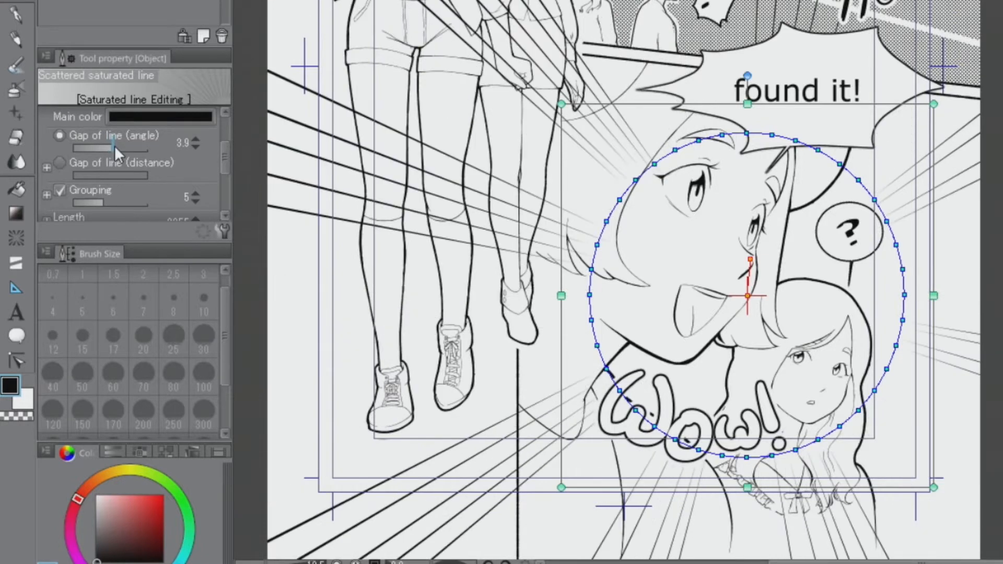
pyautogui.moveTo(220, 161); pyautogui.dragTo(224, 177)
pyautogui.click(196, 145)
pyautogui.click(121, 156)
pyautogui.moveTo(224, 181); pyautogui.dragTo(224, 184)
pyautogui.moveTo(146, 192); pyautogui.dragTo(136, 194)
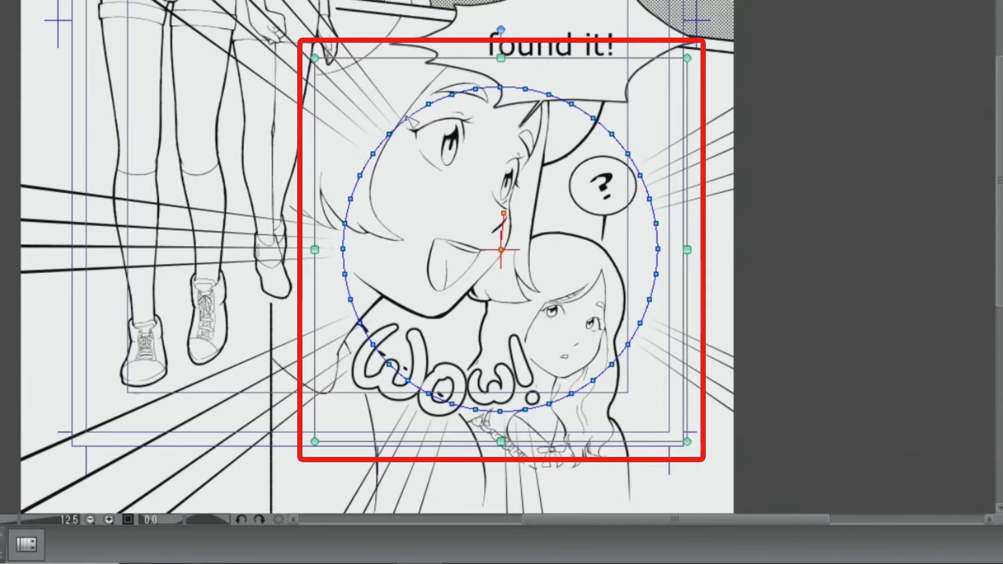
# Reshape the effect's circular reference line into an uneven outline by pulling points outward around its upper, lower-right, bottom and left edges.
pyautogui.moveTo(409, 119); pyautogui.dragTo(358, 74)
pyautogui.moveTo(452, 95); pyautogui.dragTo(451, 57)
pyautogui.moveTo(500, 87); pyautogui.dragTo(486, 46)
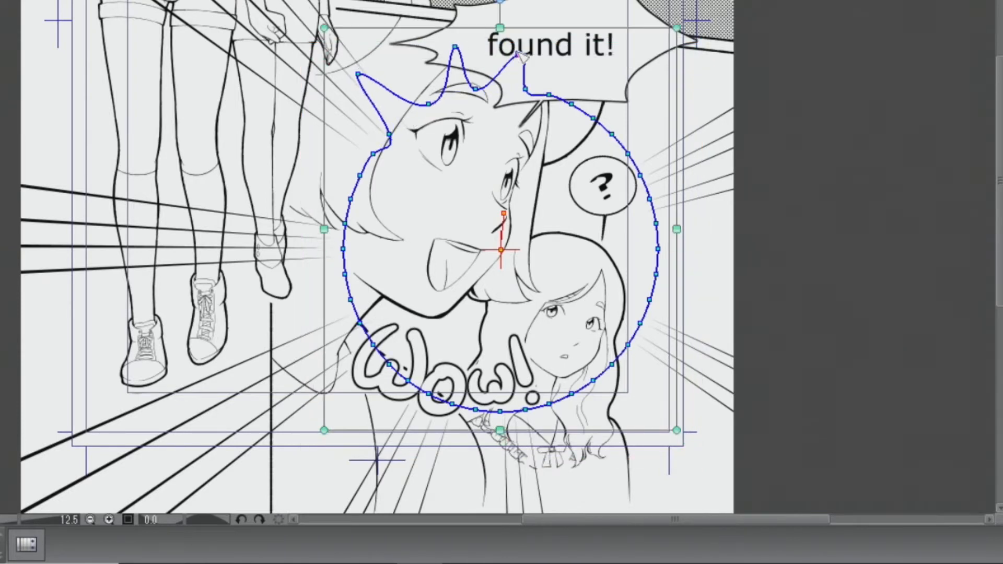
pyautogui.moveTo(525, 89)
pyautogui.mouseDown()
pyautogui.moveTo(553, 63)
pyautogui.moveTo(571, 84)
pyautogui.mouseUp()
pyautogui.moveTo(640, 323)
pyautogui.mouseDown()
pyautogui.moveTo(658, 339)
pyautogui.moveTo(637, 375)
pyautogui.mouseUp()
pyautogui.moveTo(612, 364)
pyautogui.mouseDown()
pyautogui.moveTo(619, 404)
pyautogui.moveTo(536, 450)
pyautogui.mouseUp()
pyautogui.moveTo(525, 410); pyautogui.dragTo(503, 460)
pyautogui.moveTo(500, 411); pyautogui.dragTo(459, 450)
pyautogui.moveTo(452, 403); pyautogui.dragTo(428, 438)
pyautogui.moveTo(428, 393); pyautogui.dragTo(411, 421)
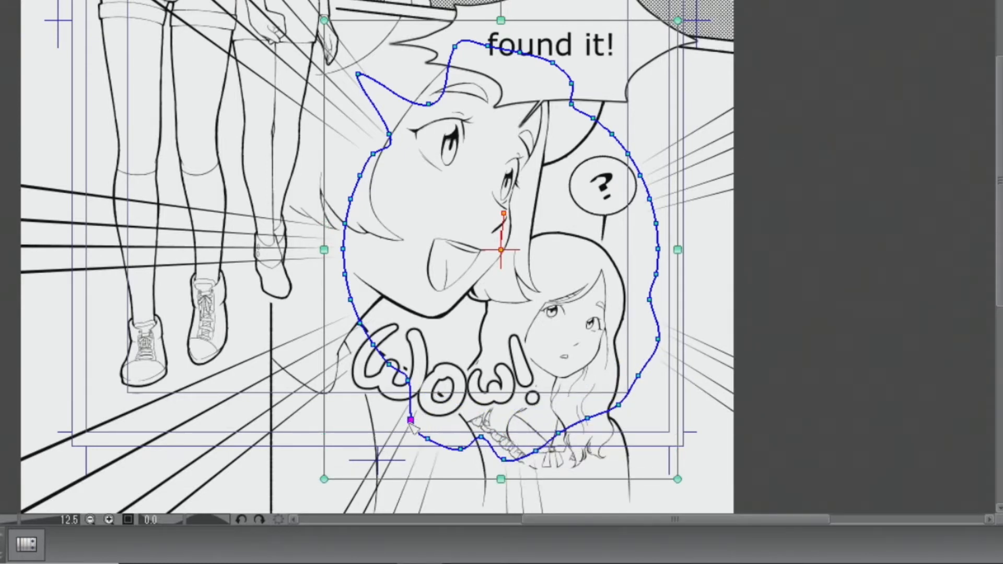
pyautogui.moveTo(389, 135)
pyautogui.mouseDown()
pyautogui.moveTo(374, 155)
pyautogui.moveTo(350, 156)
pyautogui.mouseUp()
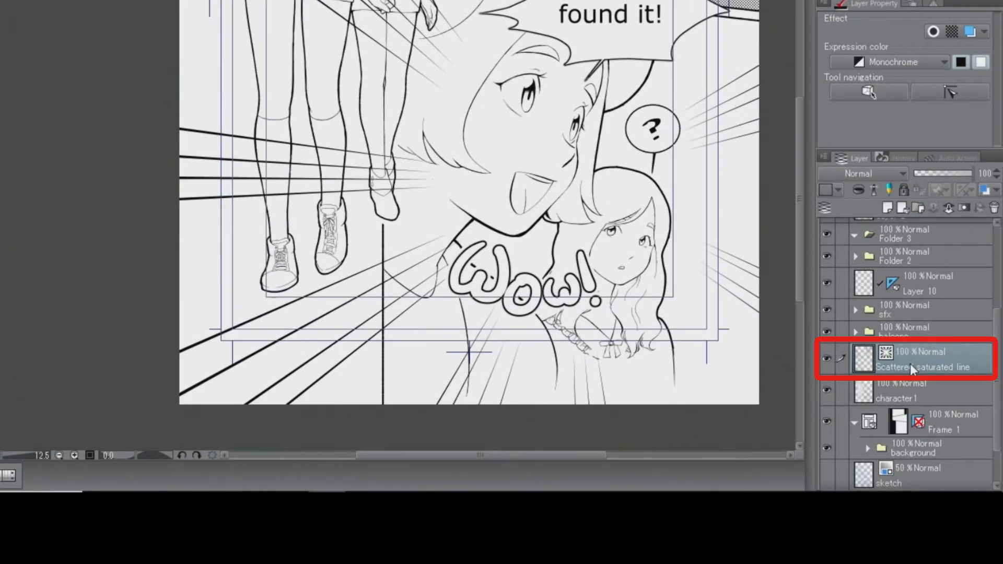
# Move the Scattered saturated line layer into the Frame 1 folder and back out above character1.
pyautogui.moveTo(910, 363); pyautogui.dragTo(921, 434)
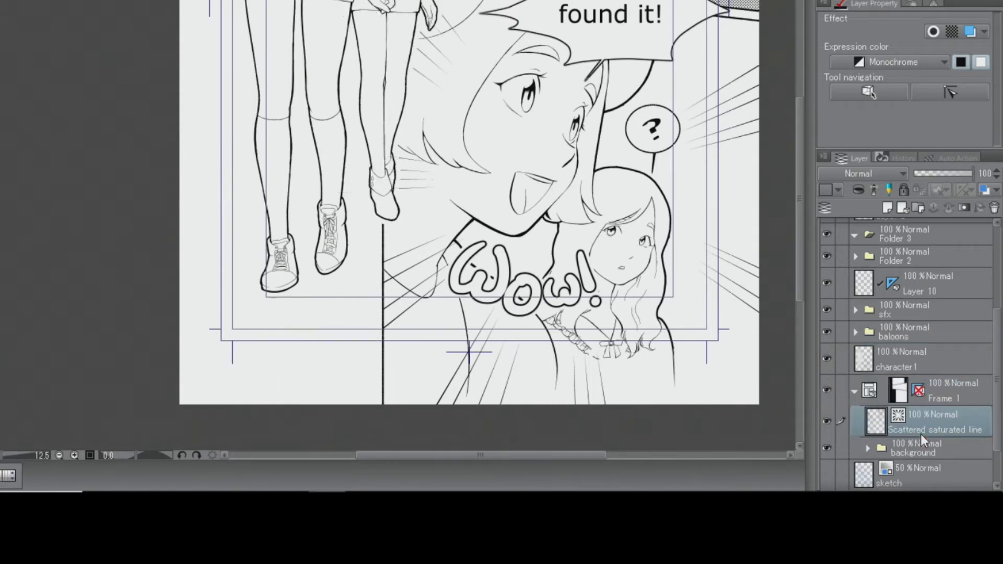
pyautogui.moveTo(920, 432); pyautogui.dragTo(926, 353)
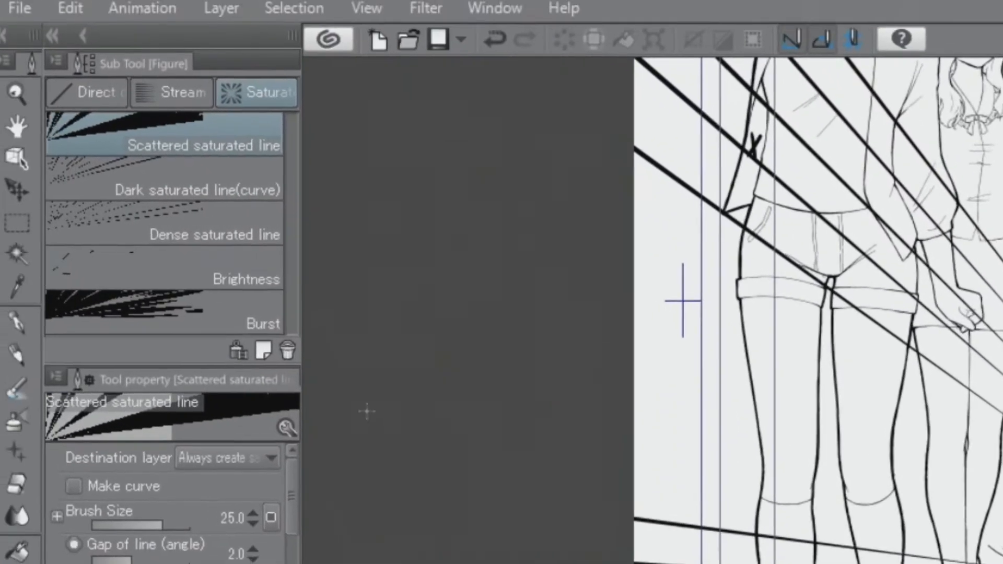
# Outline the lower panel with a closed Polyline selection, from its sloping upper border around past the page edges.
pyautogui.click(22, 229)
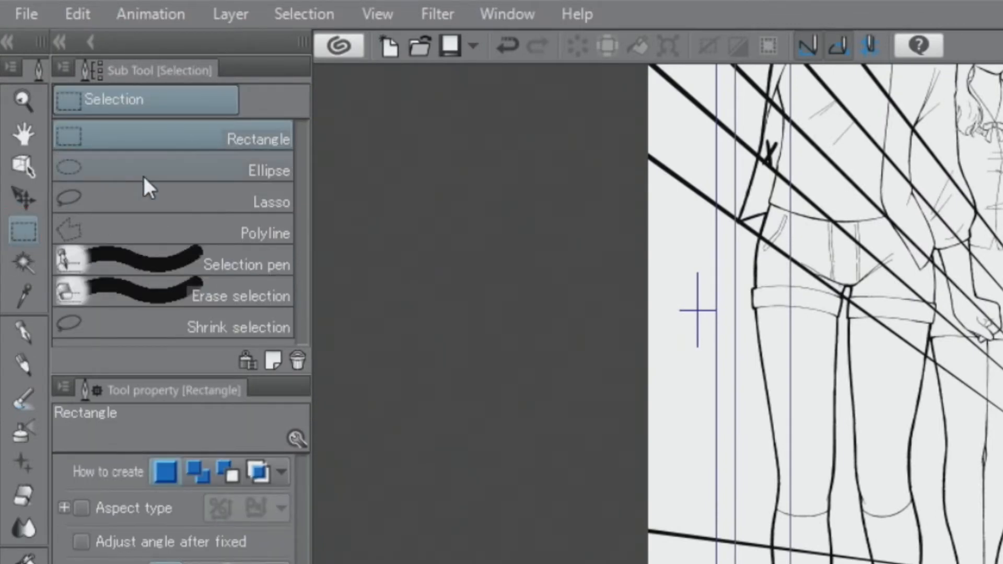
pyautogui.click(180, 225)
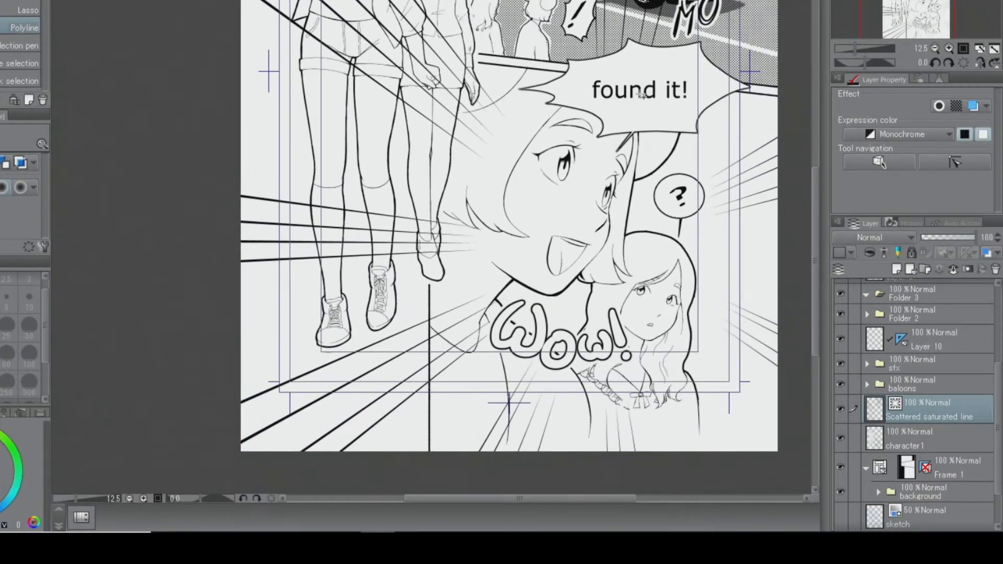
pyautogui.click(780, 95)
pyautogui.click(418, 56)
pyautogui.click(386, 253)
pyautogui.click(422, 453)
pyautogui.click(784, 463)
pyautogui.doubleClick(782, 292)
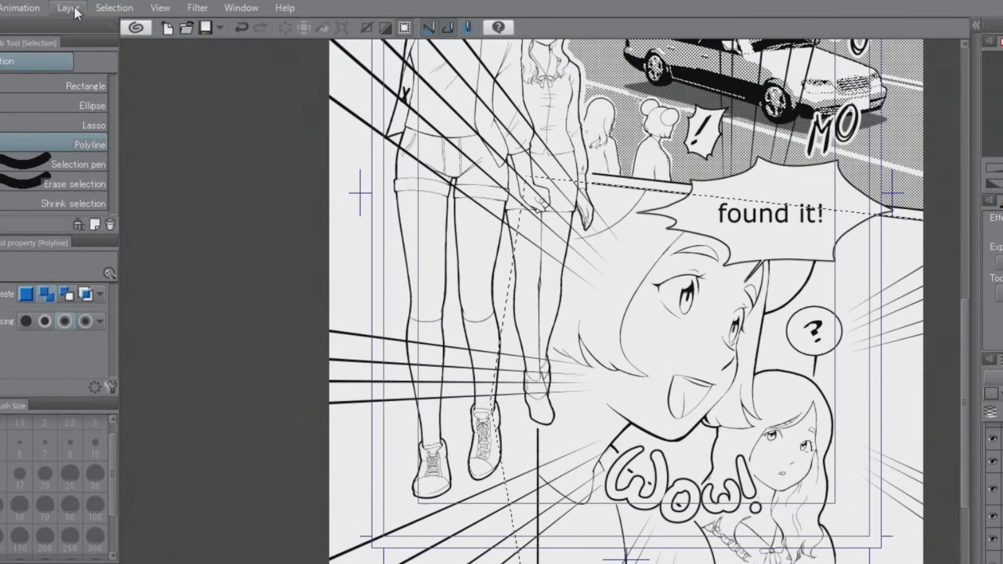
# Mask the Scattered saturated line layer outside the selection and show the mask area on the canvas.
pyautogui.click(70, 7)
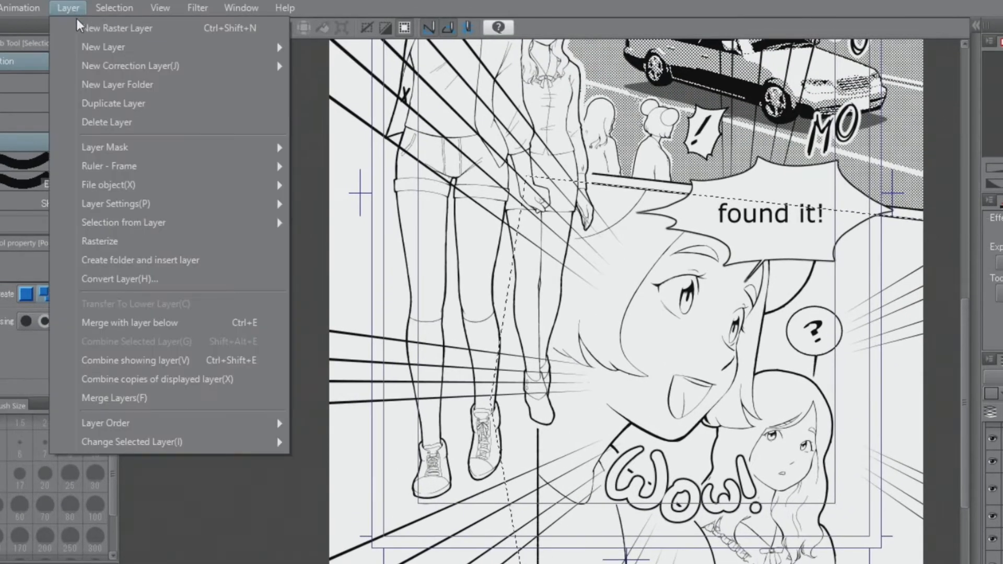
pyautogui.moveTo(222, 144)
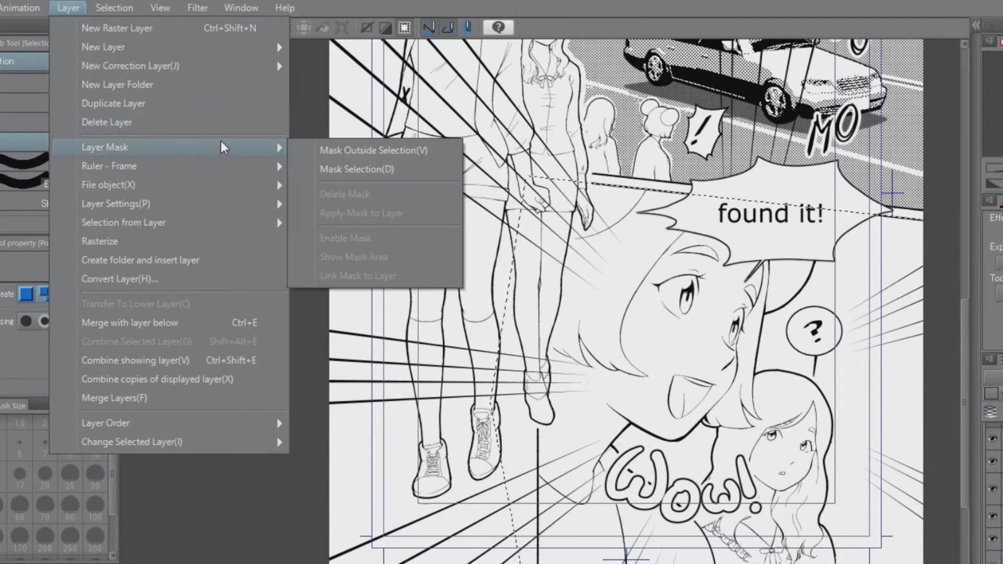
pyautogui.click(428, 152)
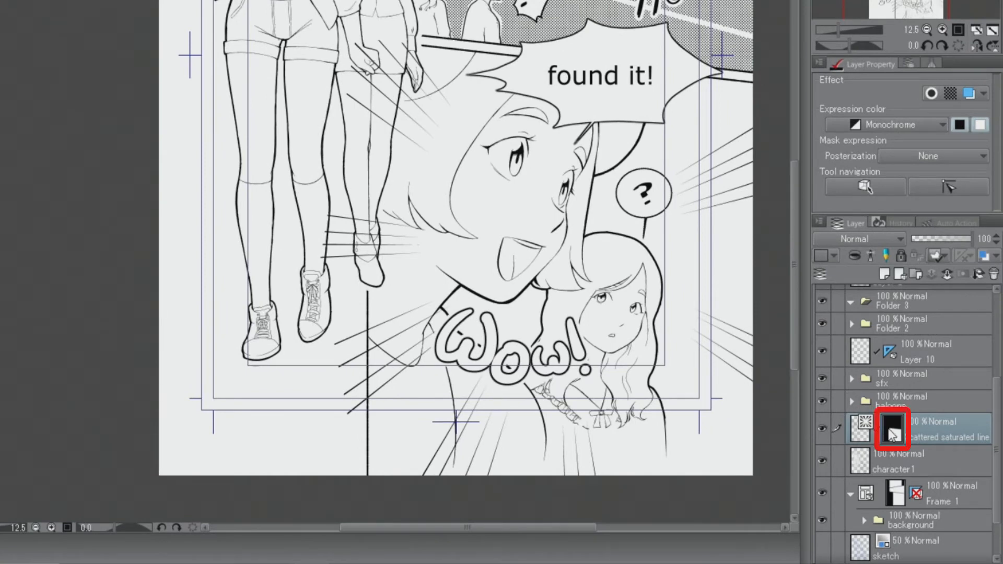
pyautogui.rightClick(890, 430)
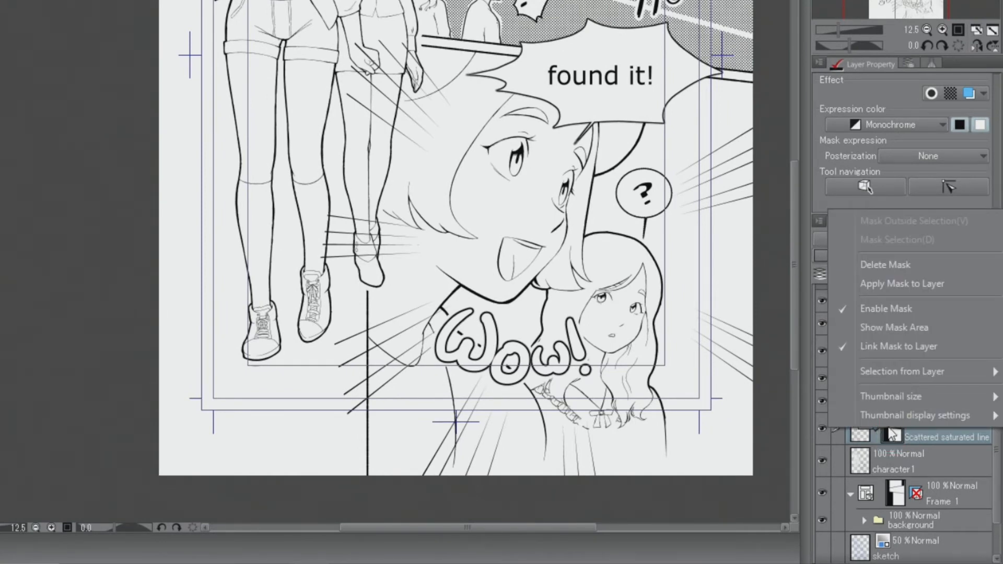
pyautogui.click(885, 329)
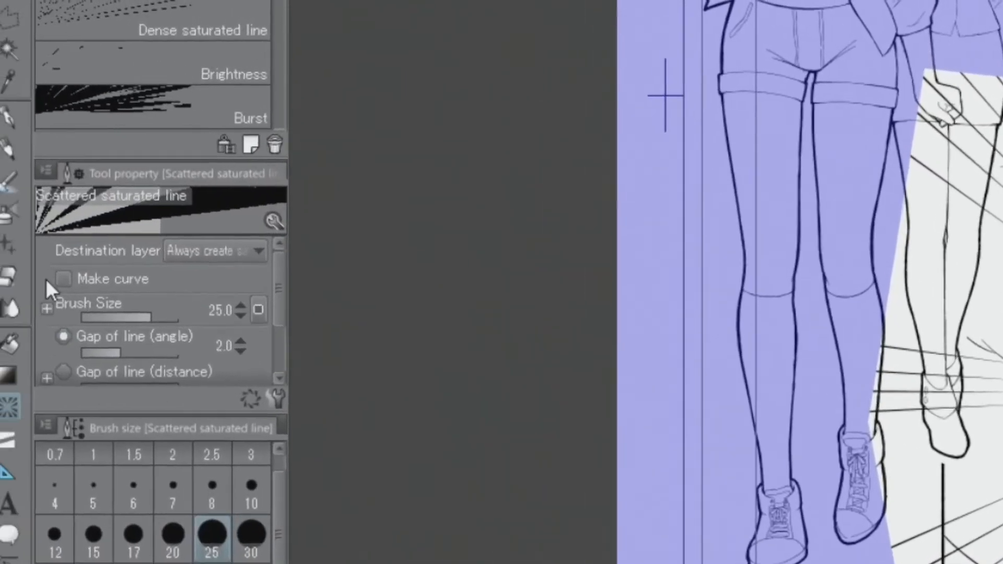
# Erase the layer mask with the Hard eraser over the walking figure's legs and along the panel's vertical border.
pyautogui.click(12, 274)
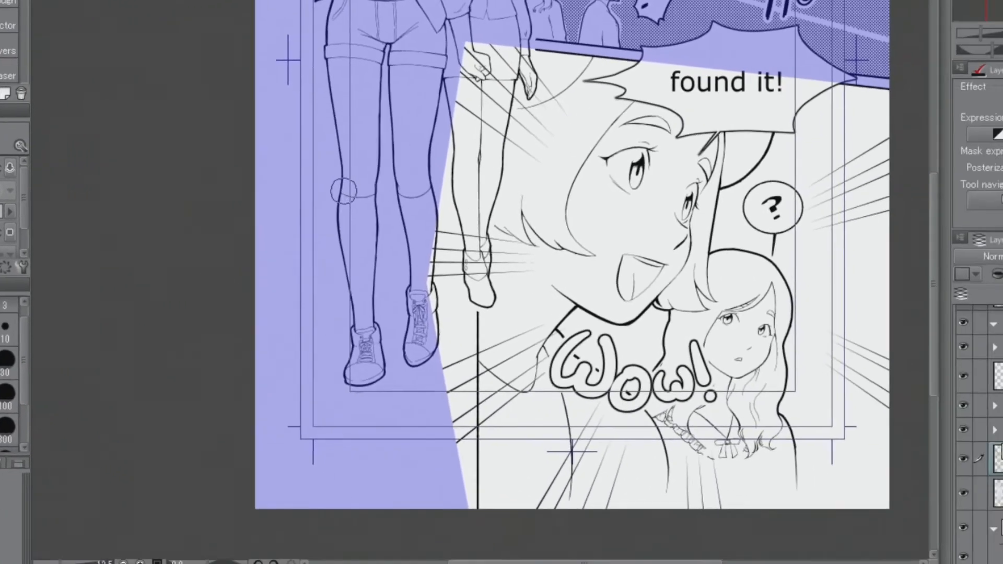
pyautogui.moveTo(422, 223)
pyautogui.mouseDown()
pyautogui.moveTo(444, 275)
pyautogui.moveTo(471, 240)
pyautogui.moveTo(475, 280)
pyautogui.mouseUp()
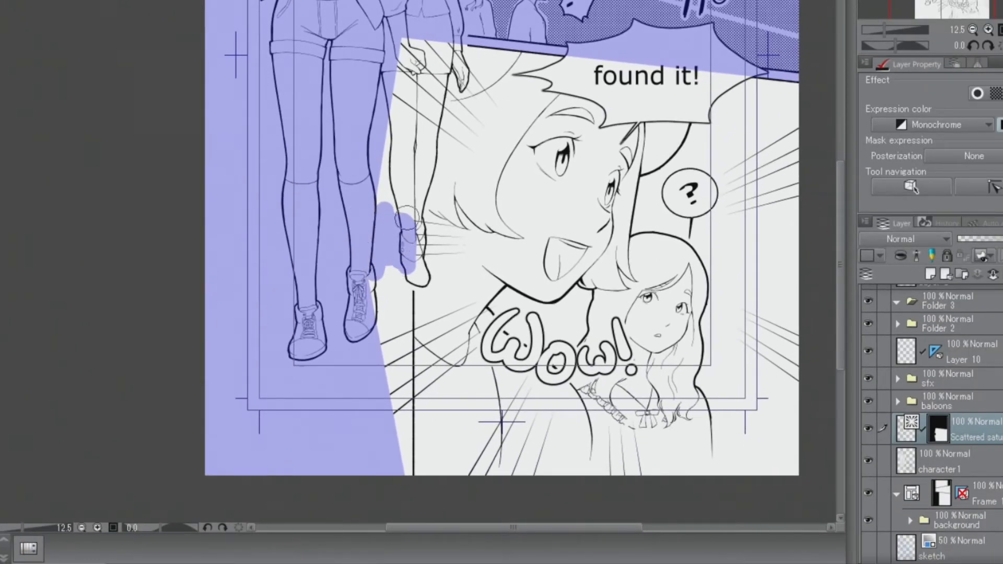
pyautogui.moveTo(469, 50); pyautogui.dragTo(469, 106)
pyautogui.moveTo(404, 57)
pyautogui.mouseDown()
pyautogui.moveTo(412, 111)
pyautogui.moveTo(443, 43)
pyautogui.moveTo(458, 53)
pyautogui.moveTo(431, 101)
pyautogui.moveTo(426, 146)
pyautogui.mouseUp()
pyautogui.moveTo(389, 329)
pyautogui.mouseDown()
pyautogui.moveTo(386, 360)
pyautogui.moveTo(436, 421)
pyautogui.moveTo(407, 494)
pyautogui.mouseUp()
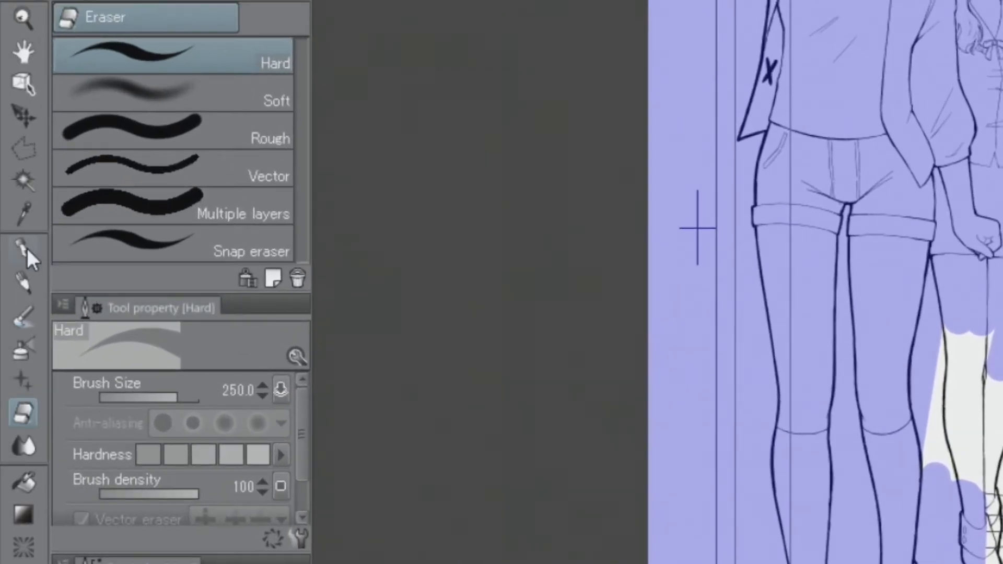
# Restore the masked lines beside the panel's vertical border with the pen, and turn off Show Mask Area.
pyautogui.click(23, 246)
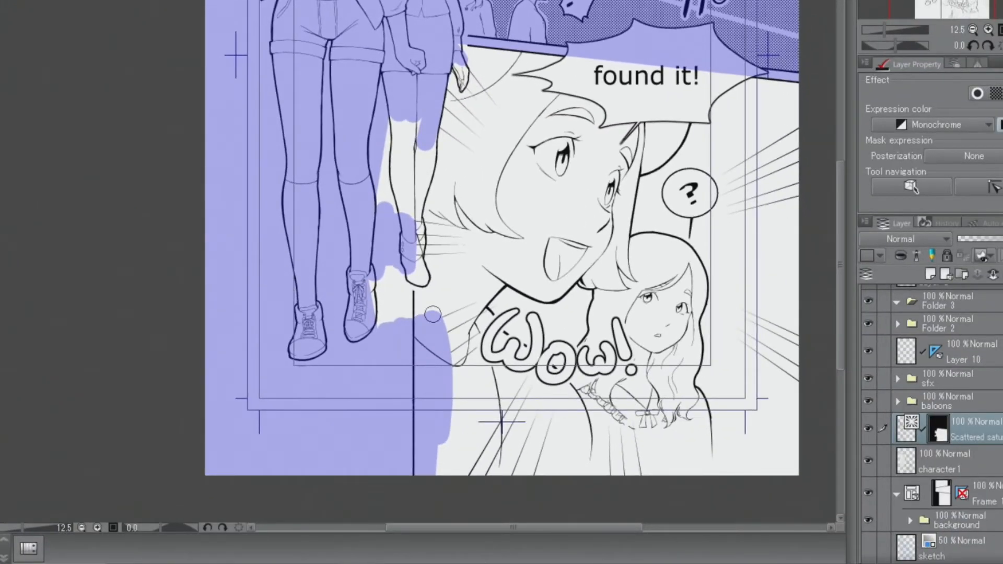
pyautogui.moveTo(431, 309)
pyautogui.mouseDown()
pyautogui.moveTo(447, 340)
pyautogui.moveTo(444, 368)
pyautogui.moveTo(439, 361)
pyautogui.moveTo(424, 389)
pyautogui.moveTo(420, 314)
pyautogui.moveTo(423, 399)
pyautogui.moveTo(427, 387)
pyautogui.moveTo(455, 382)
pyautogui.mouseUp()
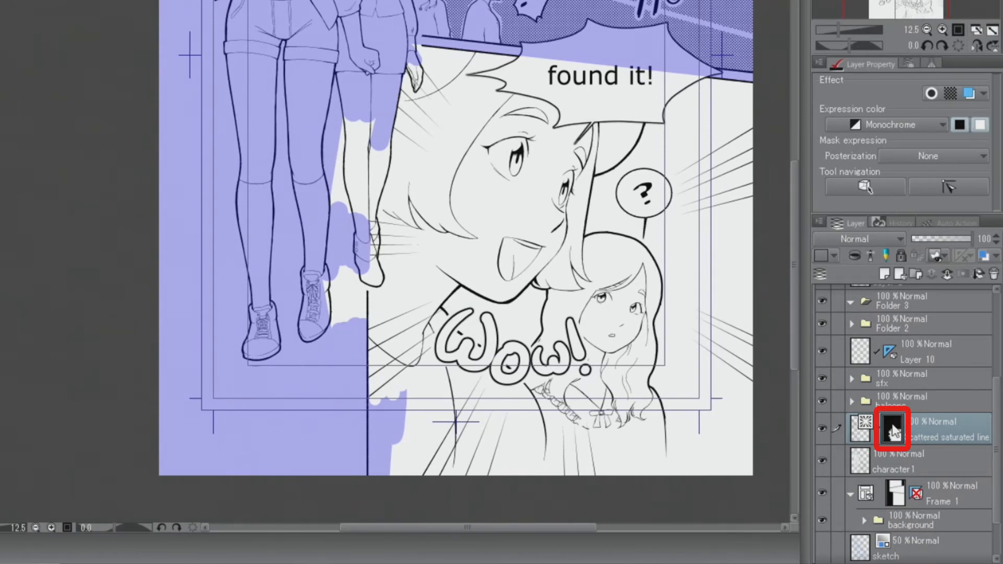
pyautogui.rightClick(893, 430)
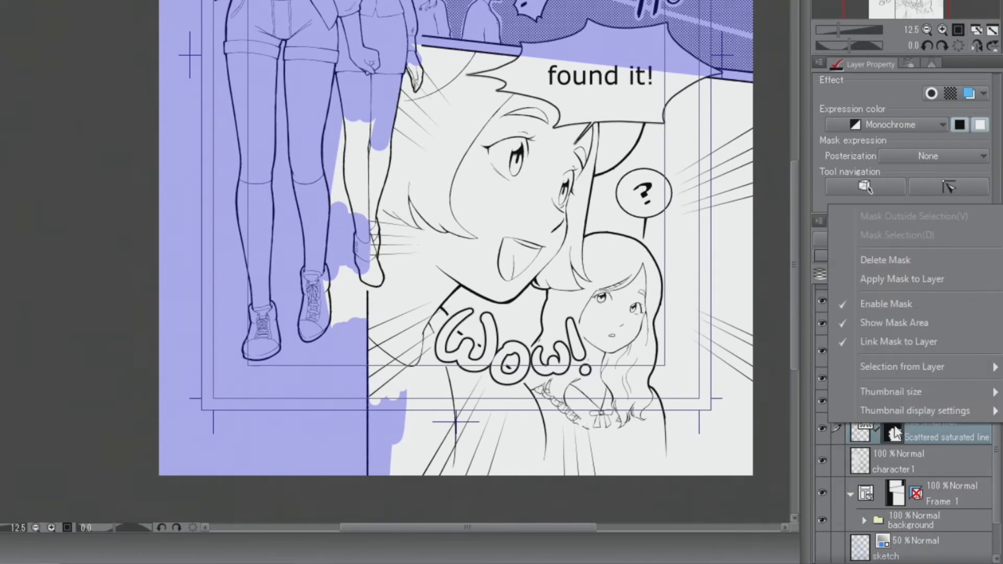
pyautogui.click(911, 322)
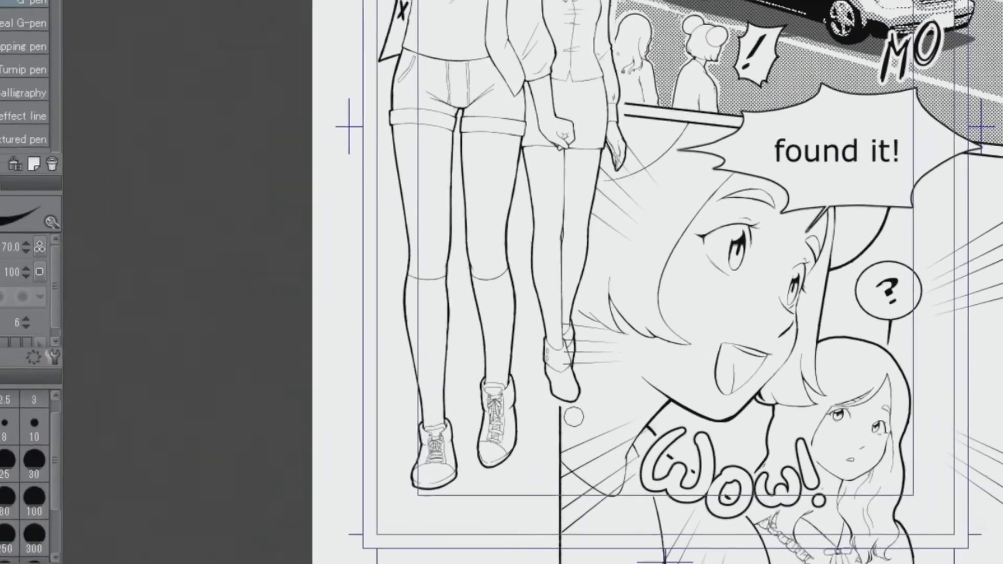
# Reduce the height of the masked saturated line effect by pulling its lower edge up slightly.
pyautogui.click(23, 138)
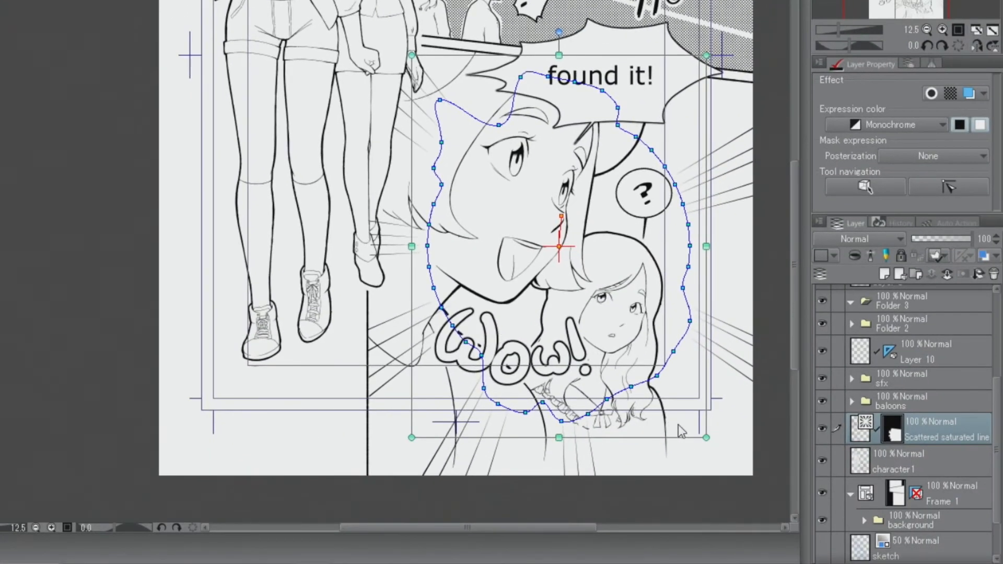
pyautogui.moveTo(707, 437); pyautogui.dragTo(708, 405)
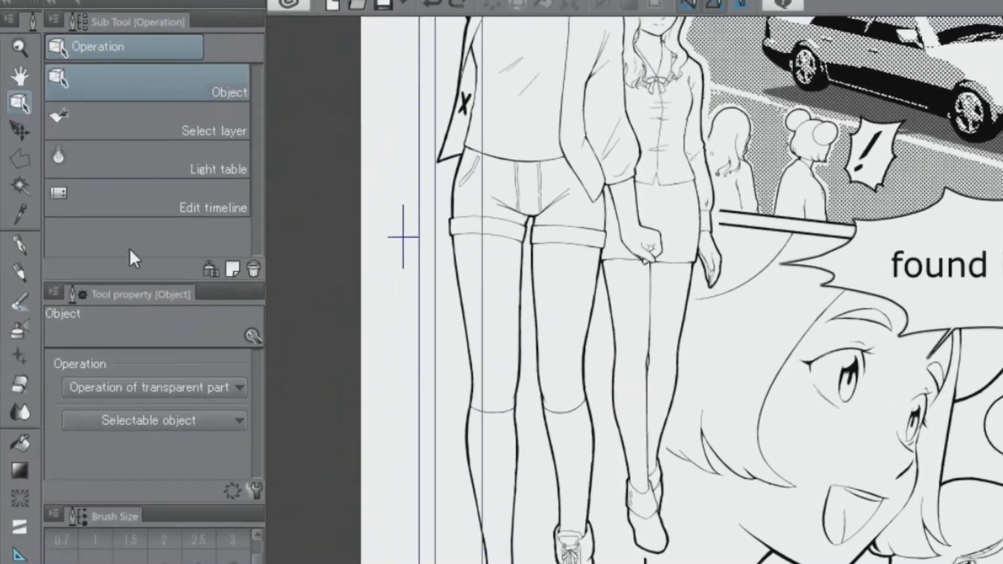
# Select the lower panel with the Polyline tool, following its sloping upper border and vertical border past the page edges.
pyautogui.click(11, 114)
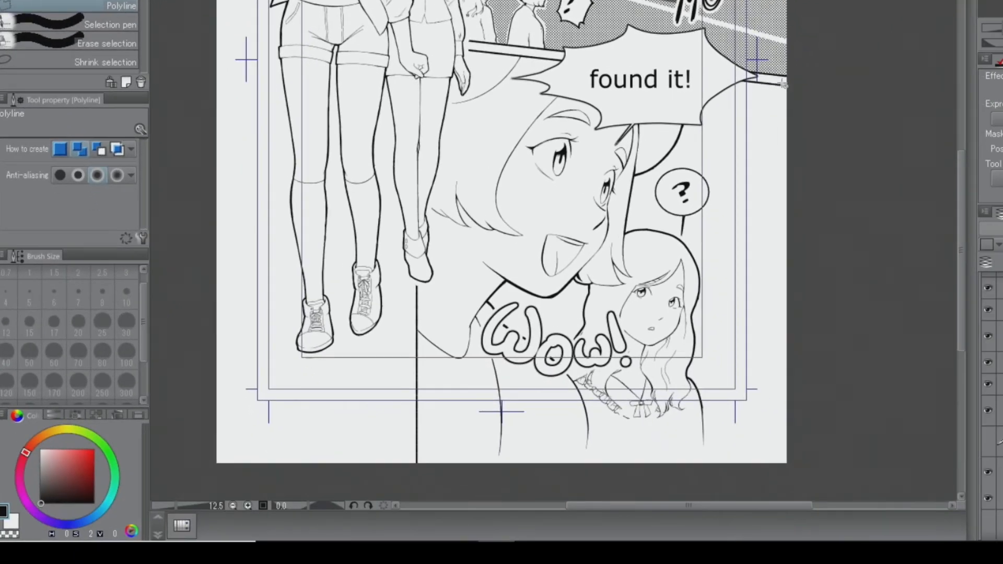
pyautogui.click(783, 83)
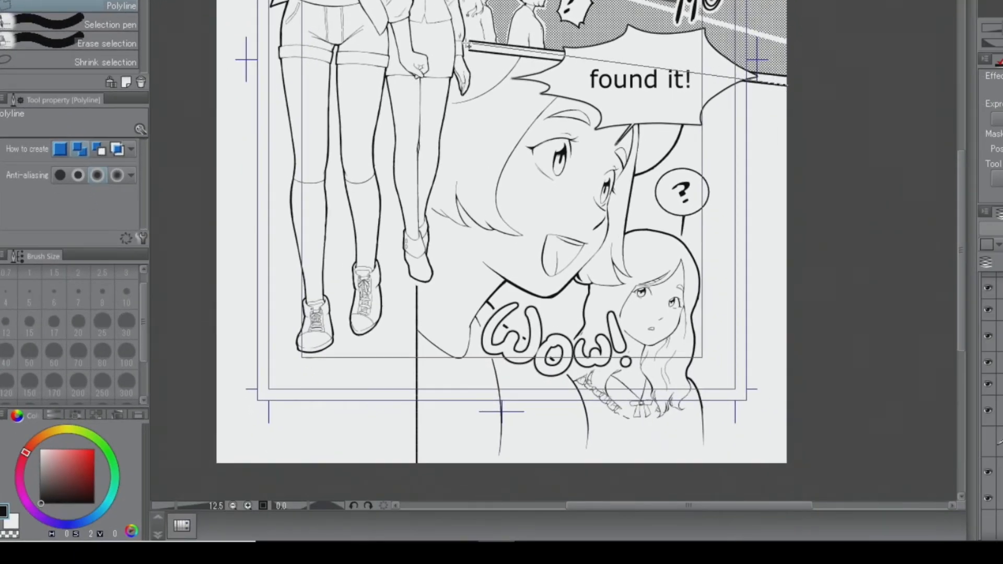
pyautogui.click(417, 44)
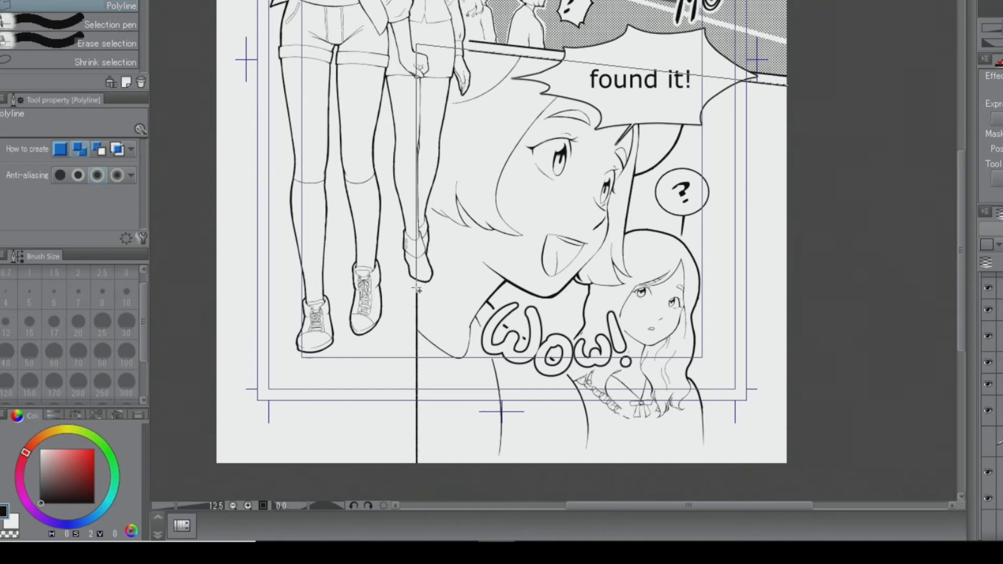
pyautogui.click(417, 471)
pyautogui.click(808, 465)
pyautogui.click(789, 89)
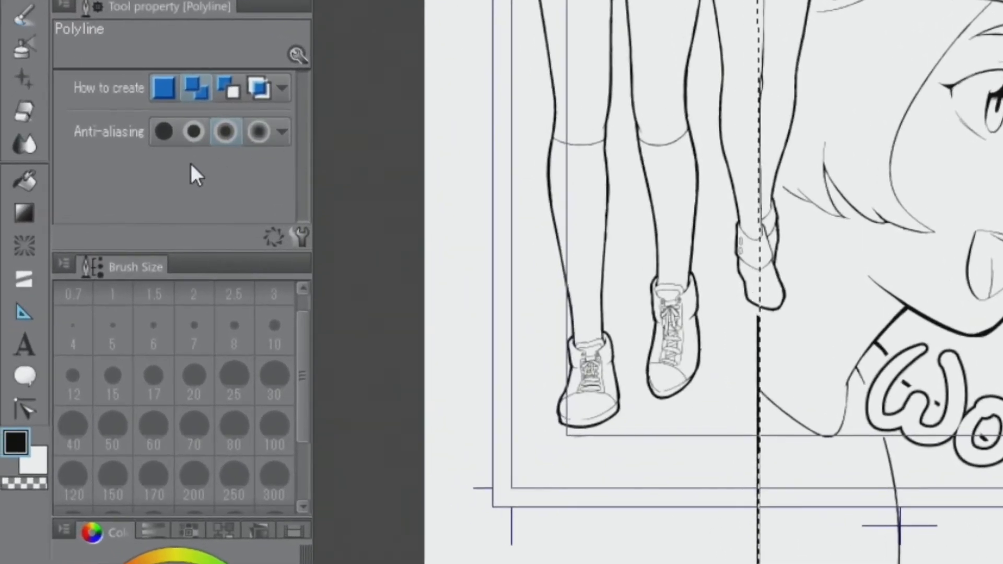
# Draw new scattered saturated lines around the faces inside the panel selection with brush size 25, and deselect.
pyautogui.click(13, 246)
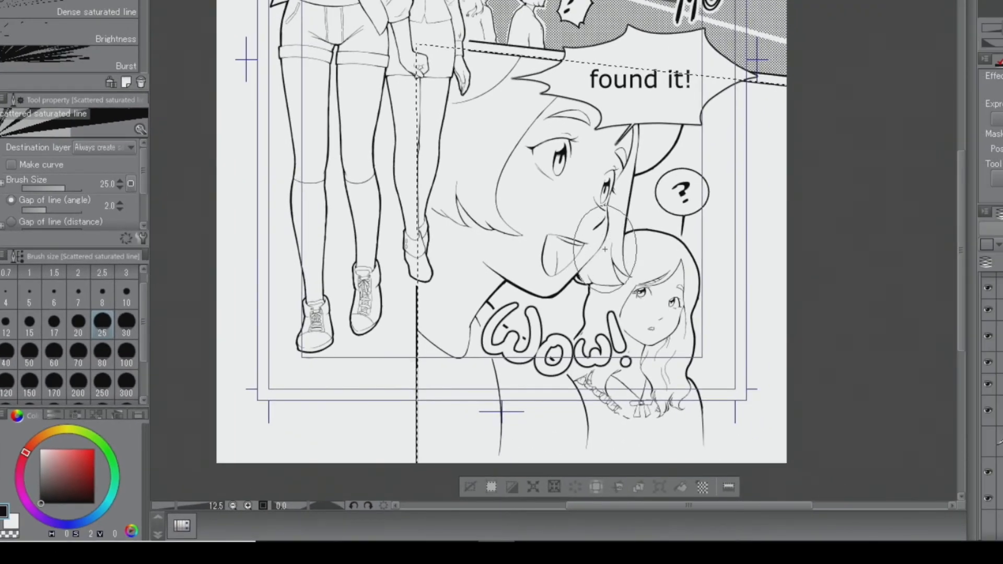
pyautogui.moveTo(517, 130); pyautogui.dragTo(698, 381)
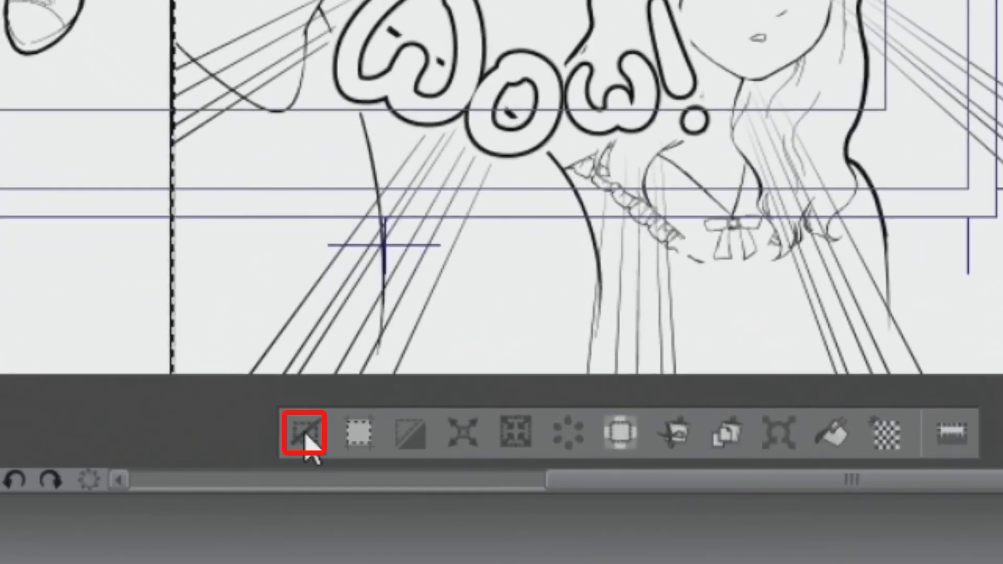
pyautogui.click(308, 439)
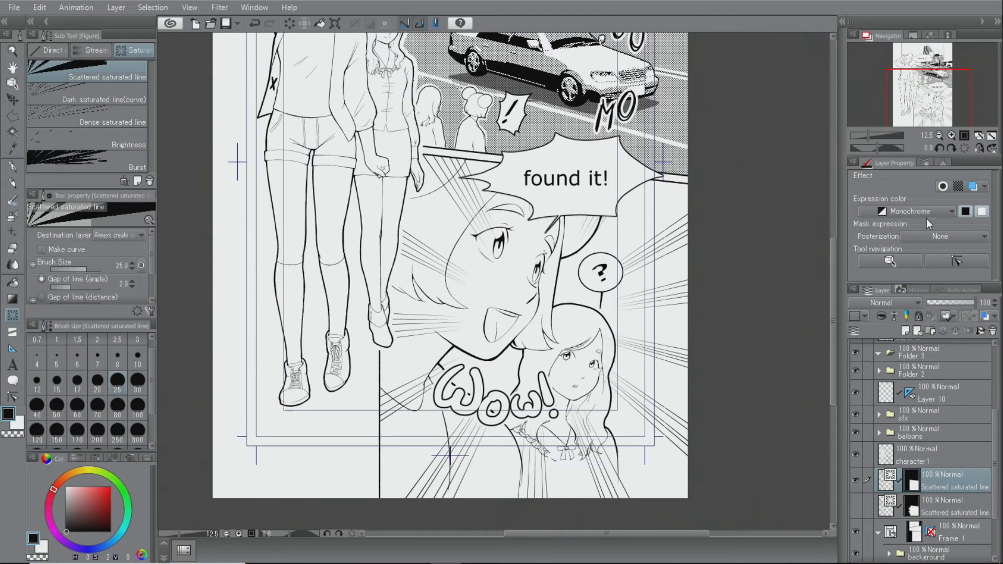
# Create a new raster layer above the scattered saturated line layers.
pyautogui.click(991, 135)
pyautogui.press('o')
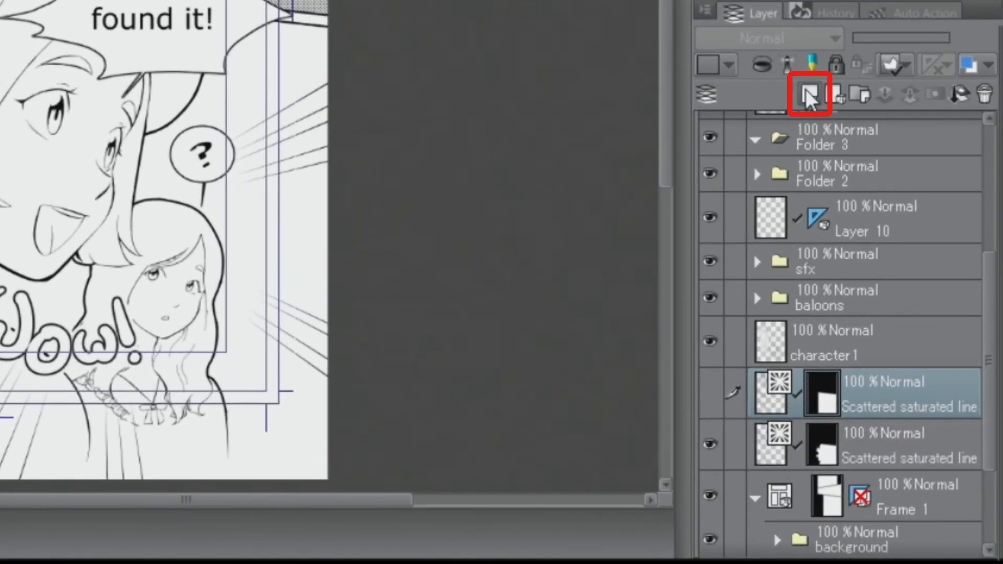
pyautogui.click(808, 93)
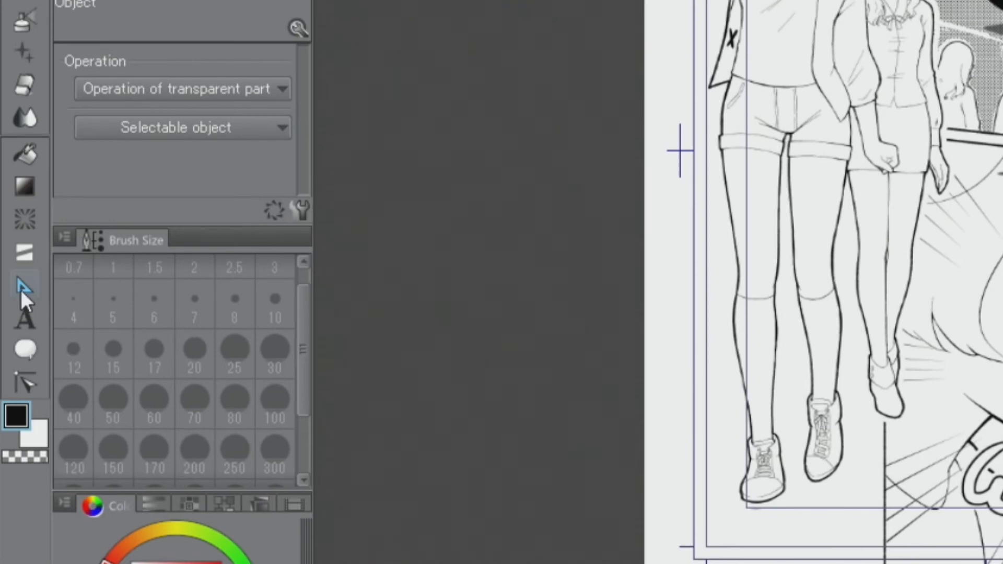
# Create a parallel line special ruler on the new raster layer, running across the car in its driving direction.
pyautogui.click(22, 289)
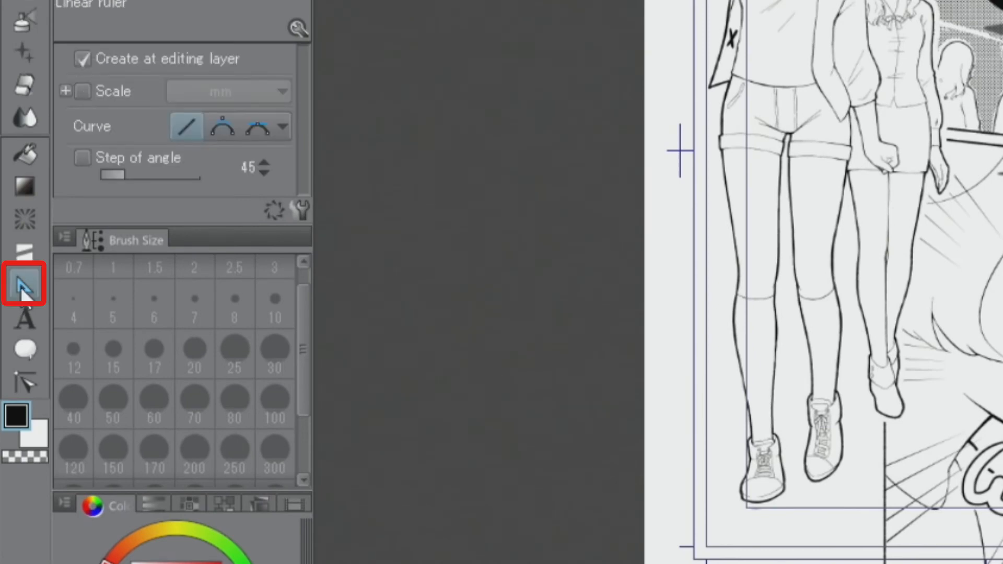
pyautogui.click(196, 172)
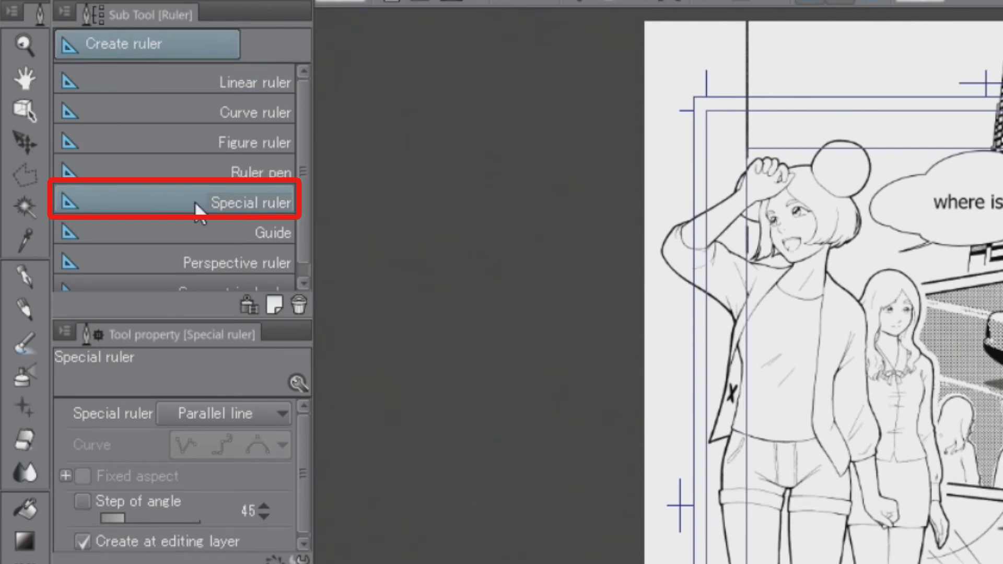
pyautogui.click(256, 413)
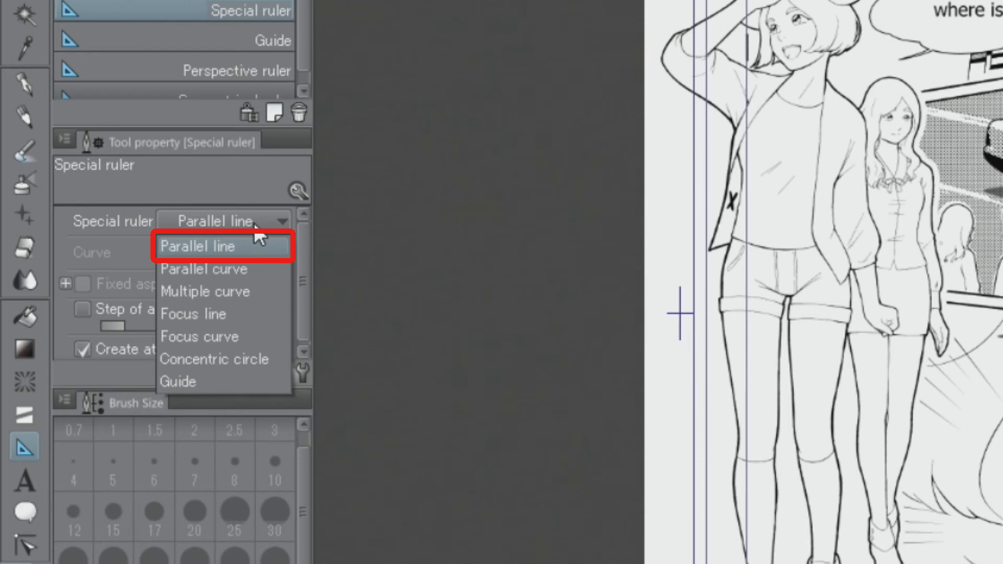
pyautogui.click(260, 241)
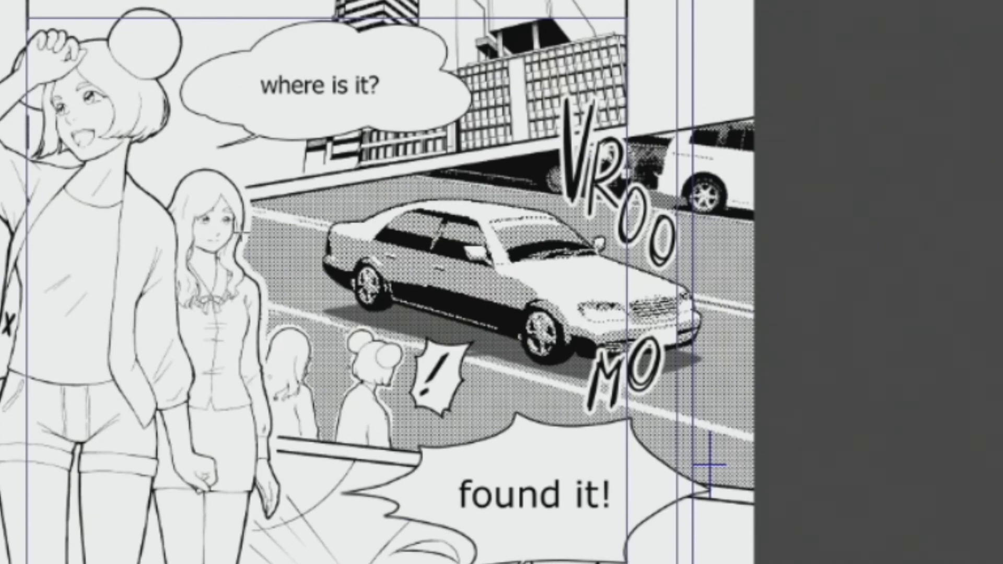
pyautogui.moveTo(278, 243); pyautogui.dragTo(738, 332)
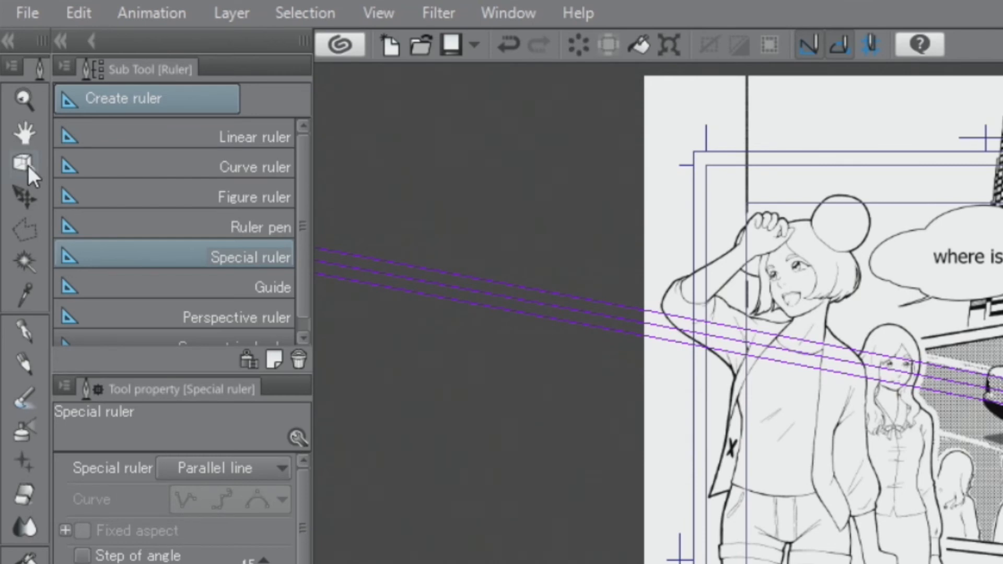
# Adjust the parallel line ruler's angle and position with the Object tool so it follows the slope of the road's lane markings.
pyautogui.click(23, 163)
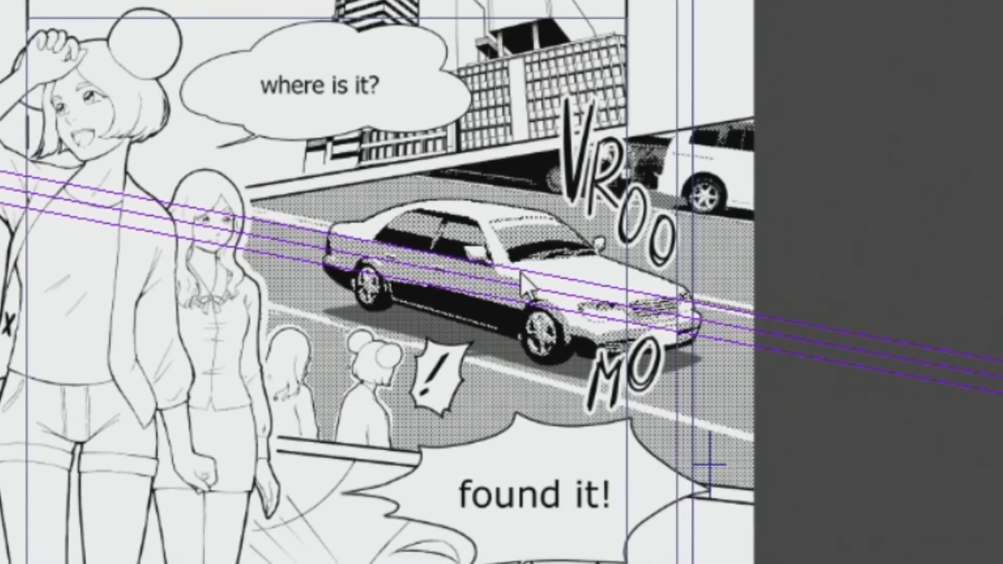
pyautogui.moveTo(731, 327); pyautogui.dragTo(758, 343)
pyautogui.moveTo(595, 317); pyautogui.dragTo(605, 334)
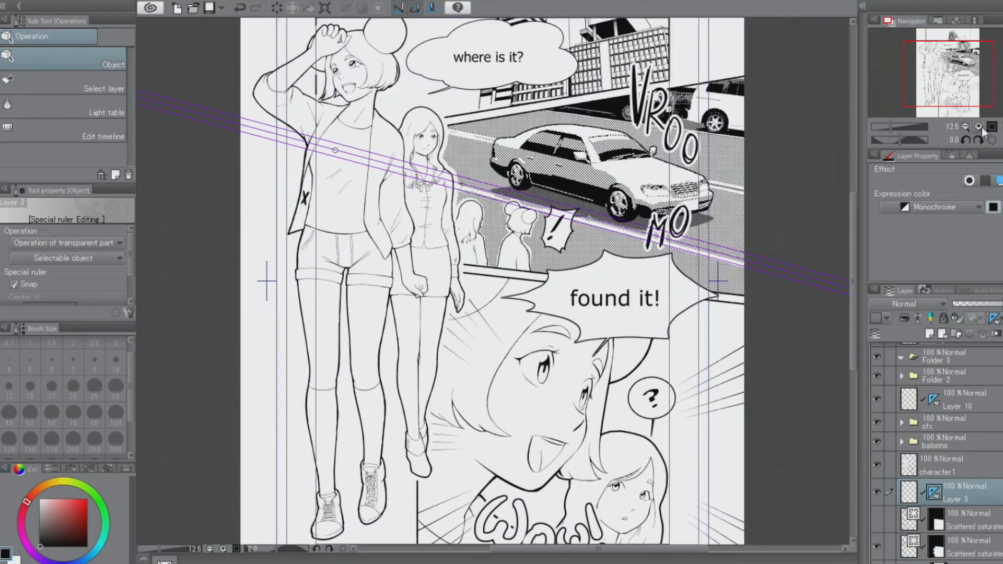
# Draw speed lines from the page's right edge inward around the car's front, snapped to the ruler, using the Mapping pen at brush size 20.
pyautogui.click(978, 126)
pyautogui.moveTo(967, 83); pyautogui.dragTo(965, 70)
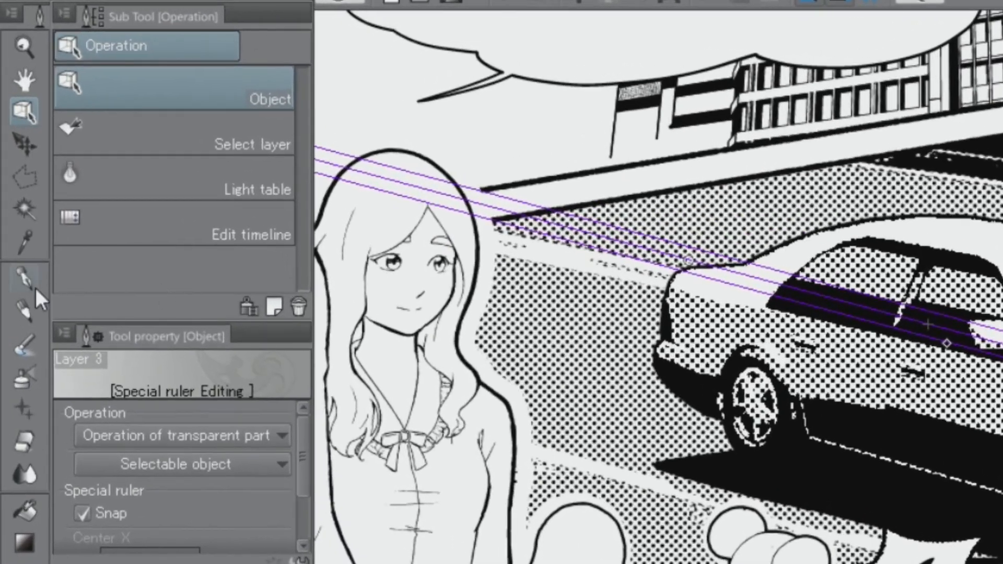
pyautogui.click(33, 282)
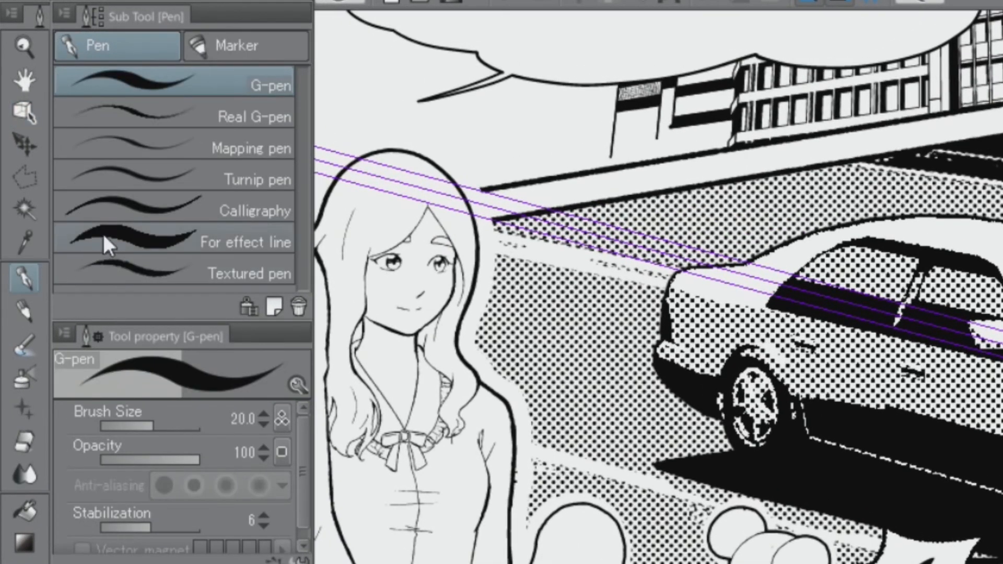
pyautogui.click(190, 148)
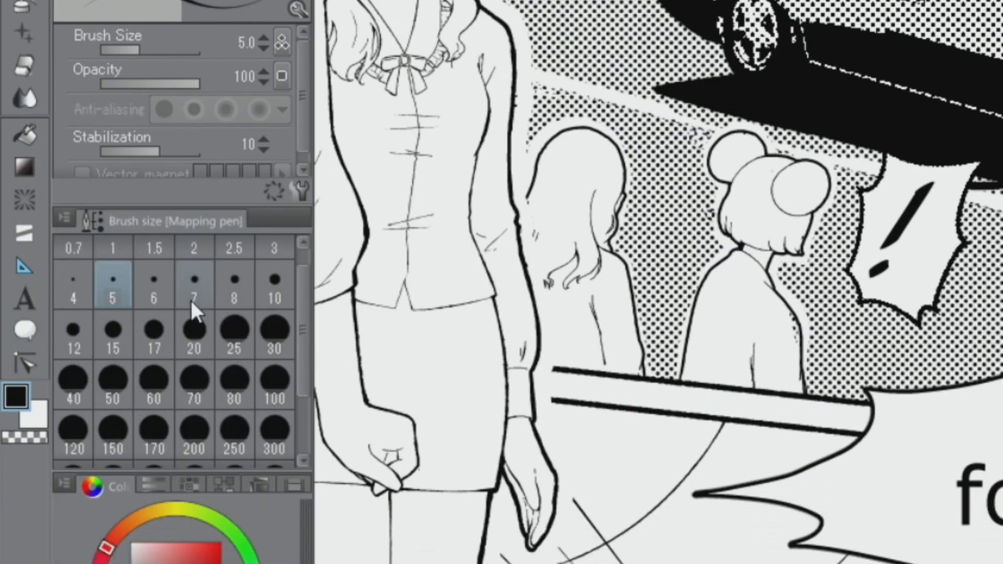
pyautogui.click(192, 302)
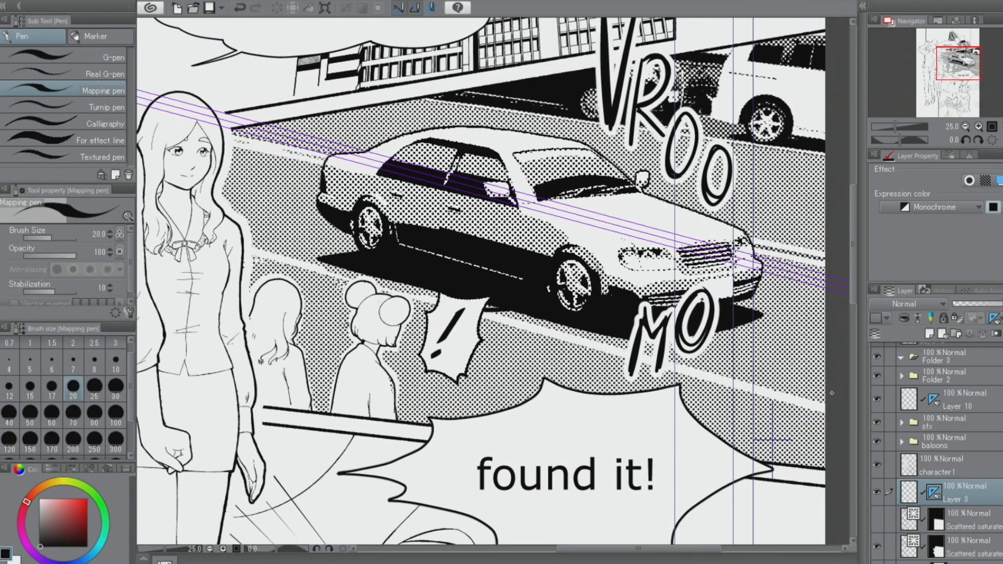
pyautogui.moveTo(832, 393); pyautogui.dragTo(754, 372)
pyautogui.moveTo(825, 380); pyautogui.dragTo(709, 351)
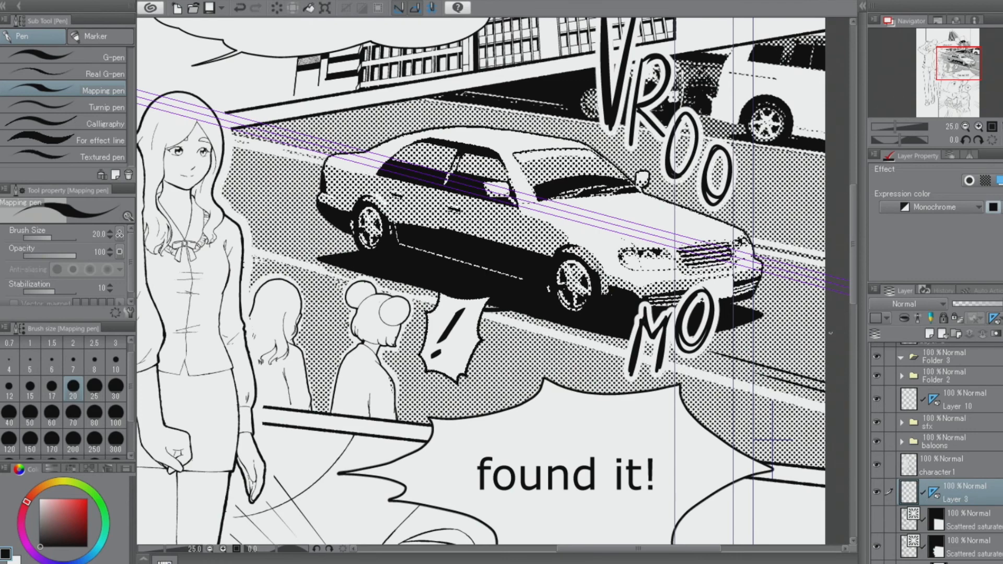
pyautogui.moveTo(825, 337)
pyautogui.mouseDown()
pyautogui.moveTo(765, 321)
pyautogui.moveTo(773, 309)
pyautogui.moveTo(761, 275)
pyautogui.mouseUp()
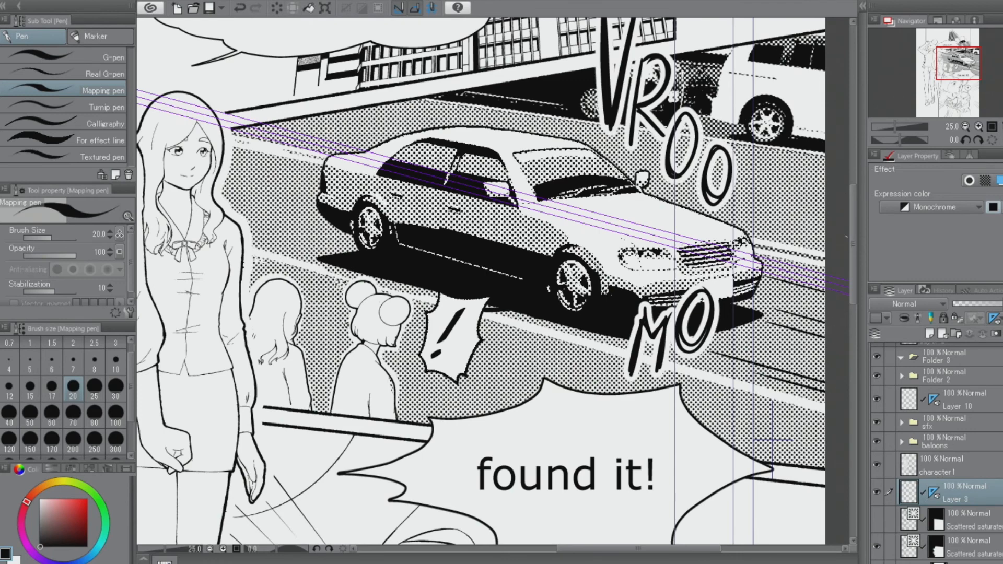
pyautogui.moveTo(826, 224); pyautogui.dragTo(733, 187)
pyautogui.moveTo(826, 433); pyautogui.dragTo(682, 392)
pyautogui.moveTo(826, 425); pyautogui.dragTo(758, 406)
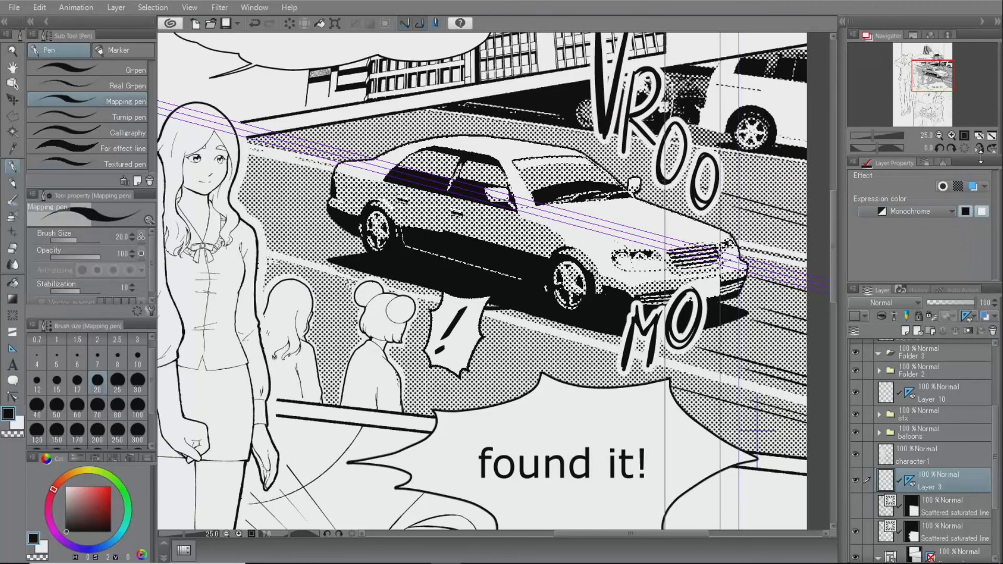
pyautogui.click(992, 136)
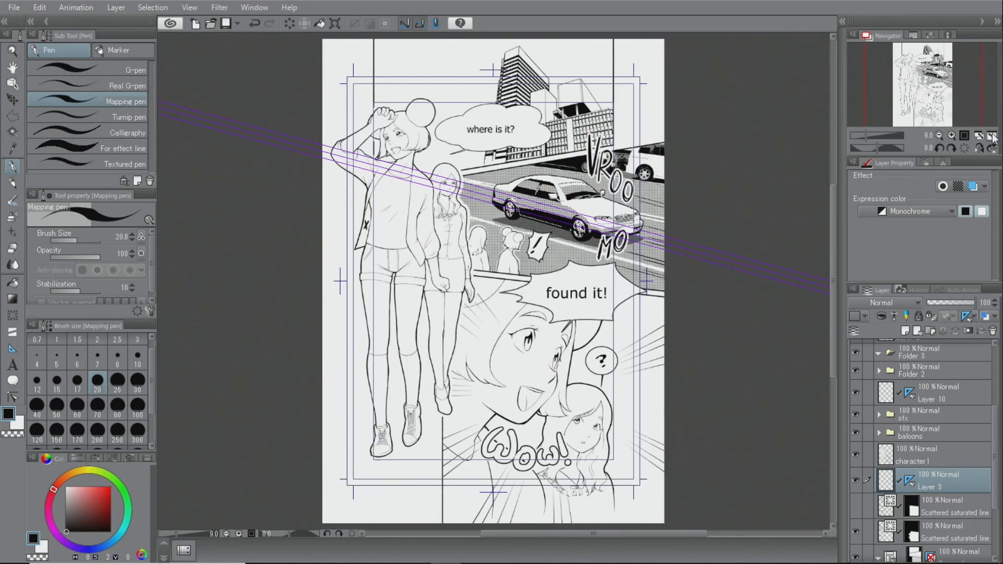